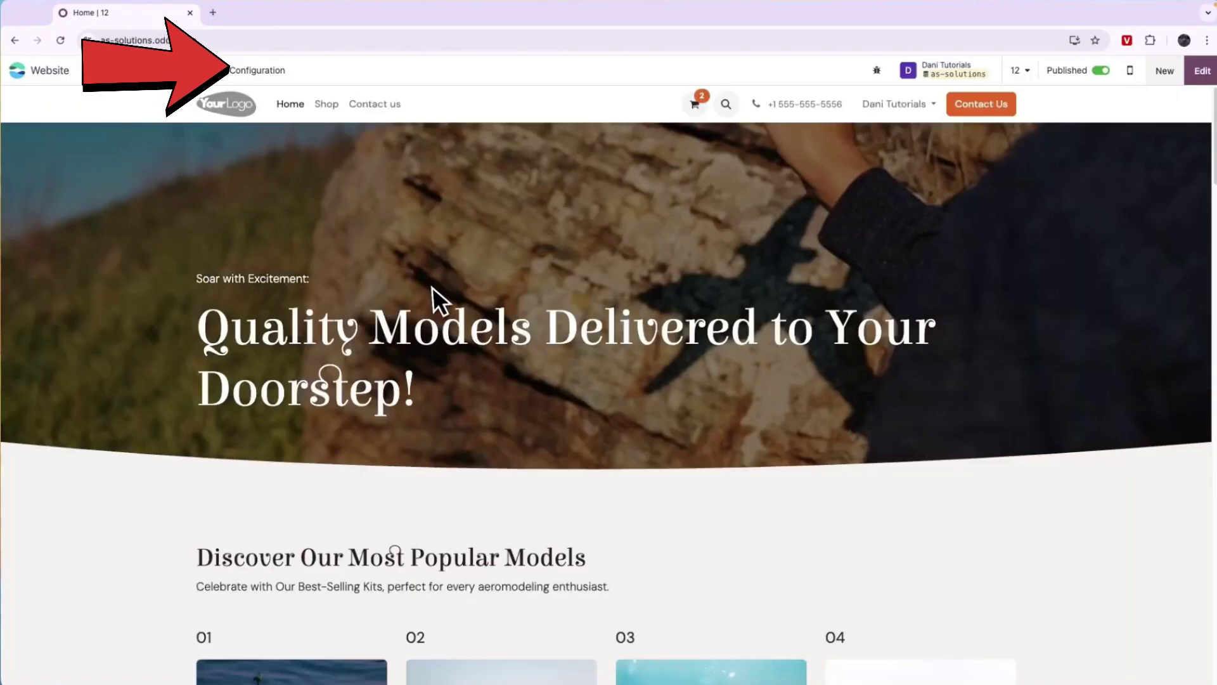
Step: Visit the Website Settings page down to Developer Tools, then reopen the Configuration menu
left_click(257, 69)
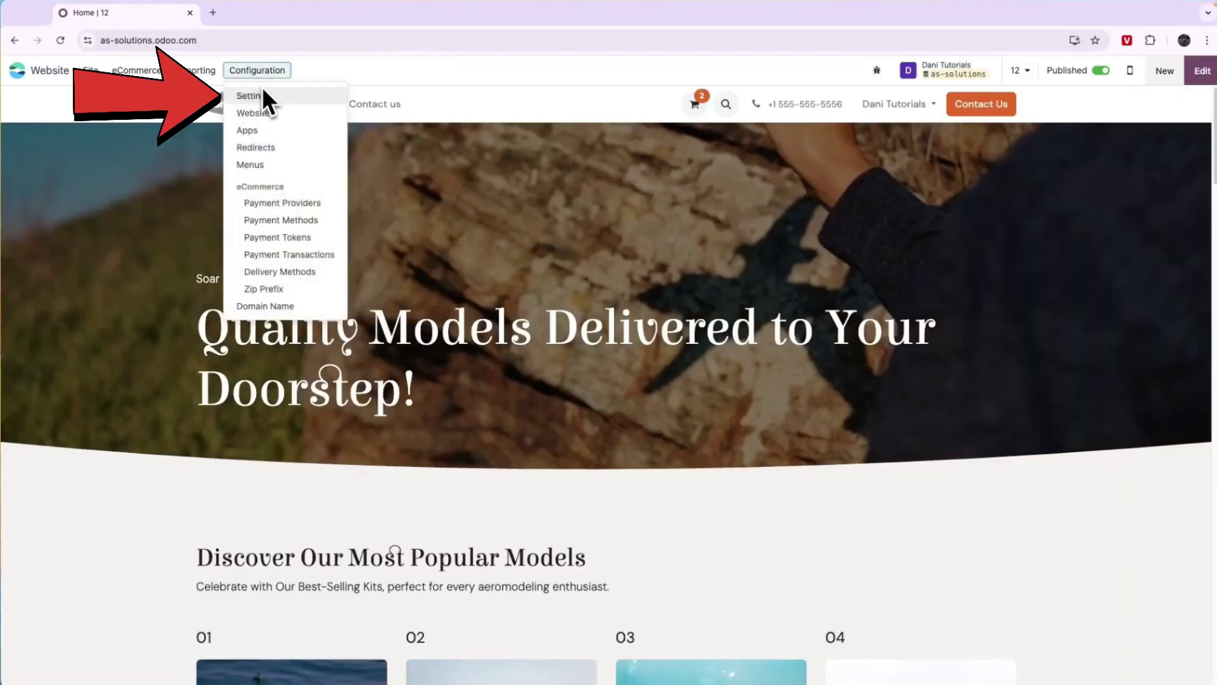
left_click(264, 94)
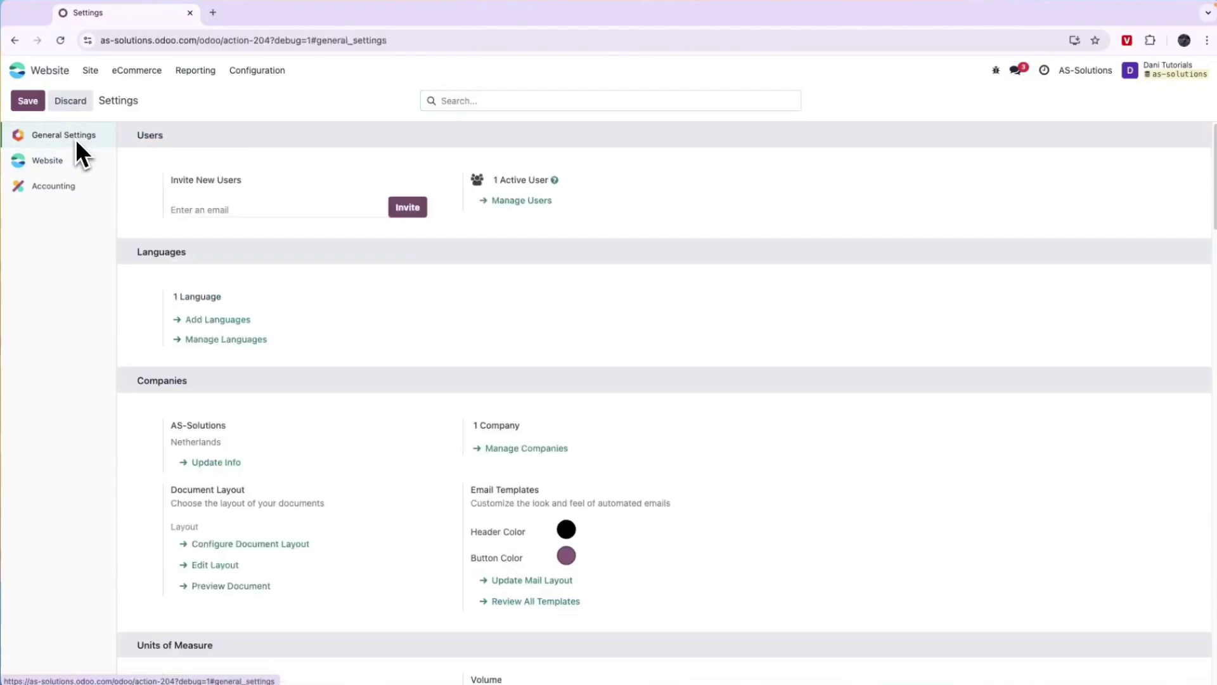
scroll(184, 476, "down", 20)
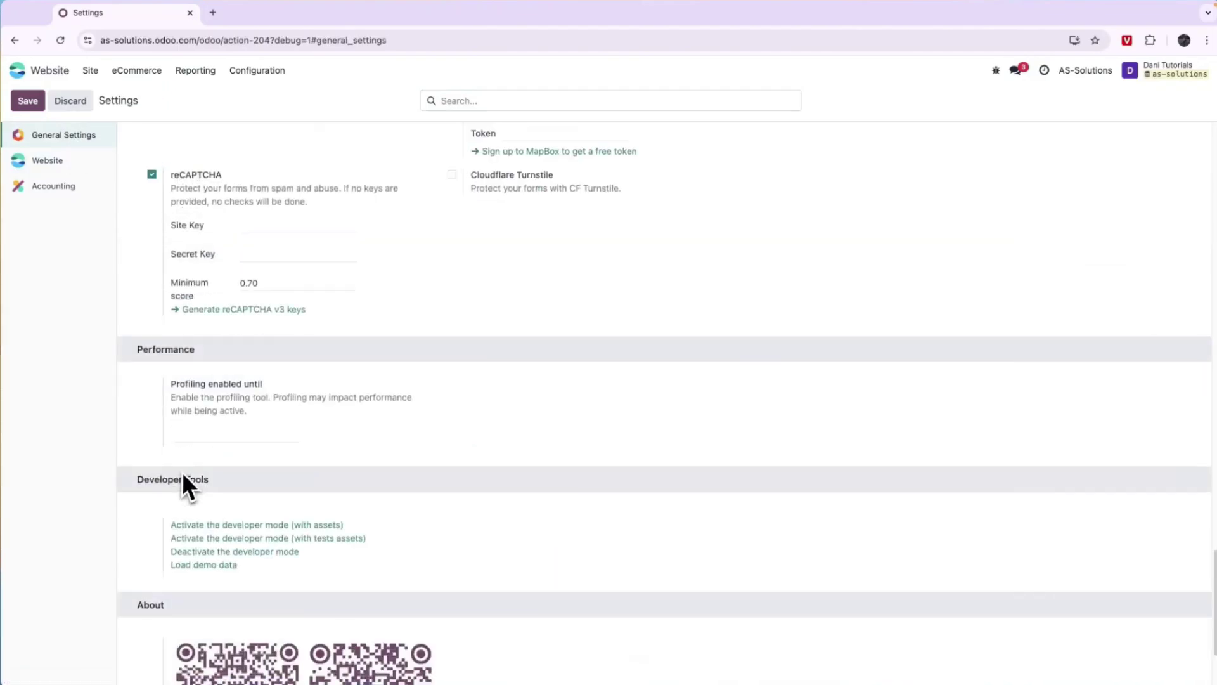
scroll(184, 476, "down", 1)
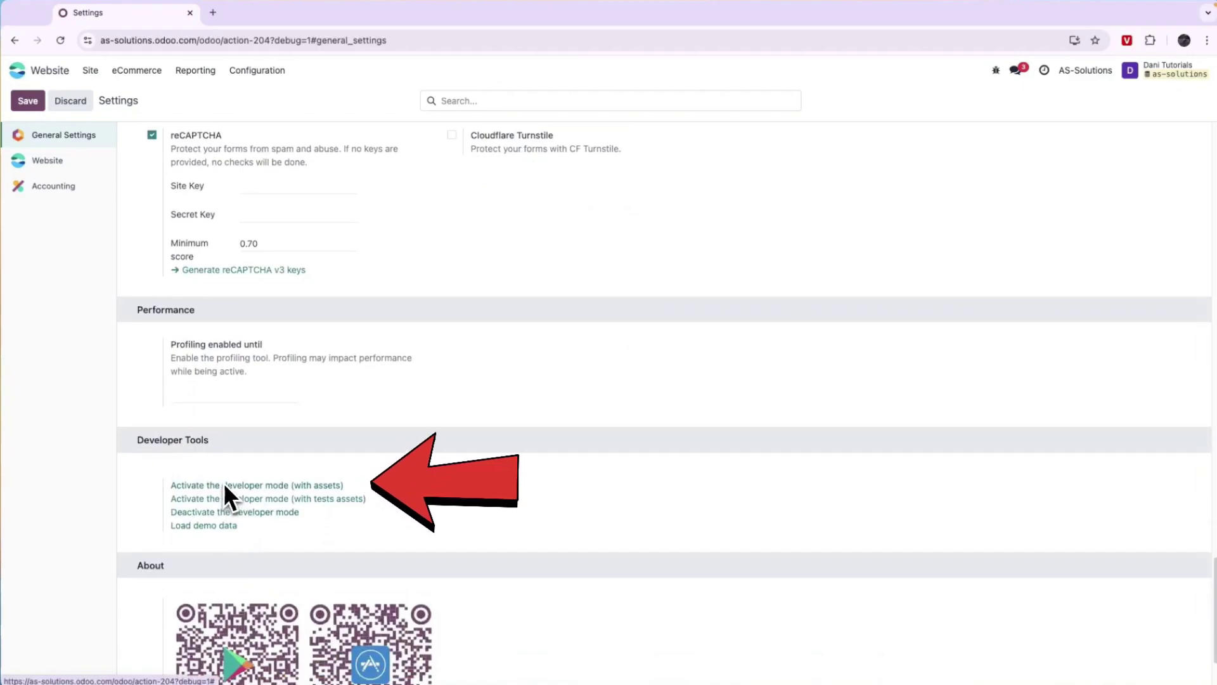
left_click(257, 71)
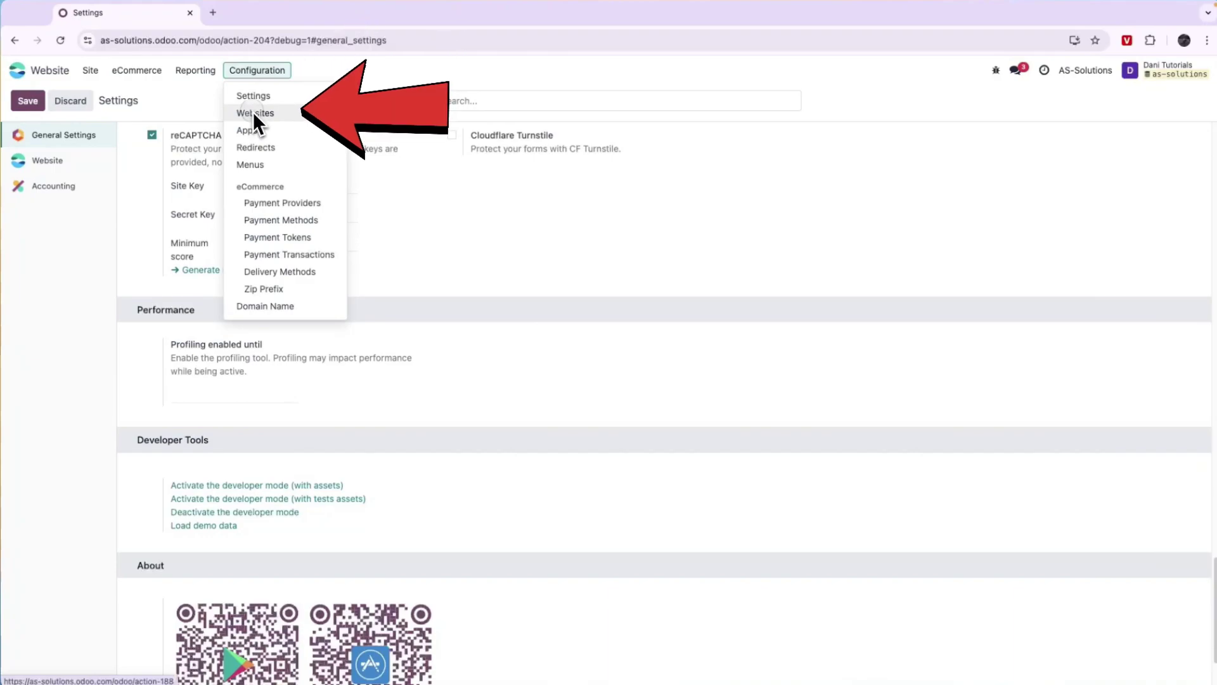
Step: Open website 12's record from the Websites list showing AS-Solutions and 12
left_click(253, 112)
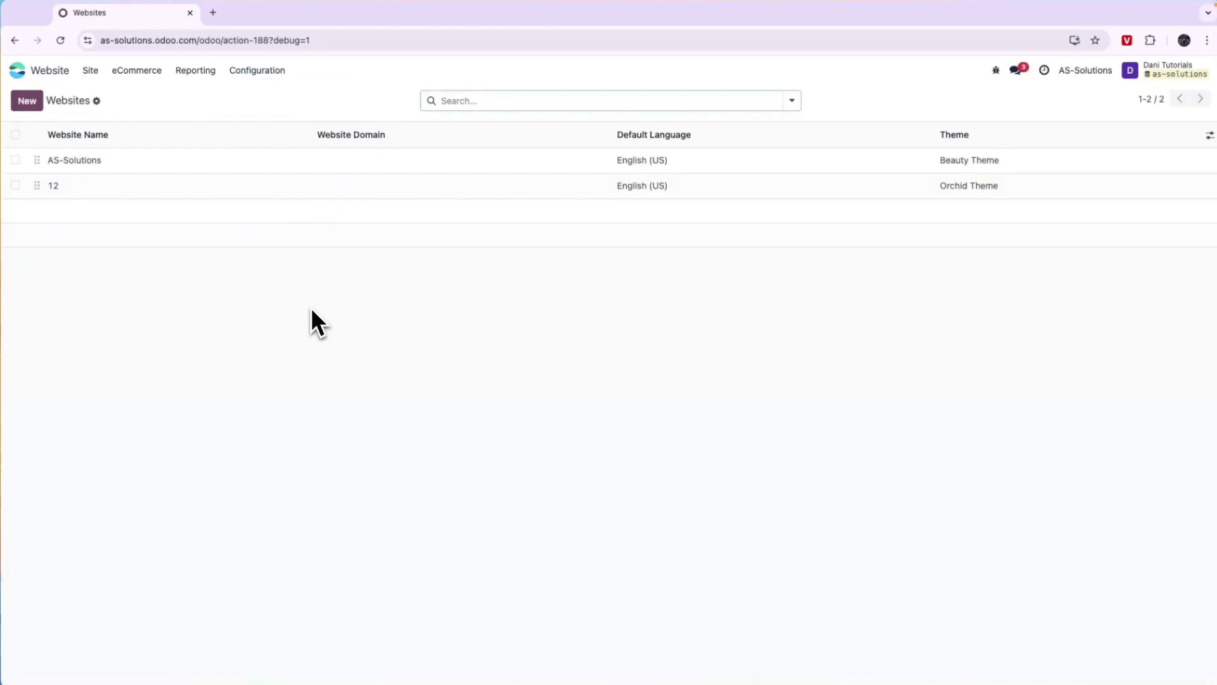
left_click(61, 186)
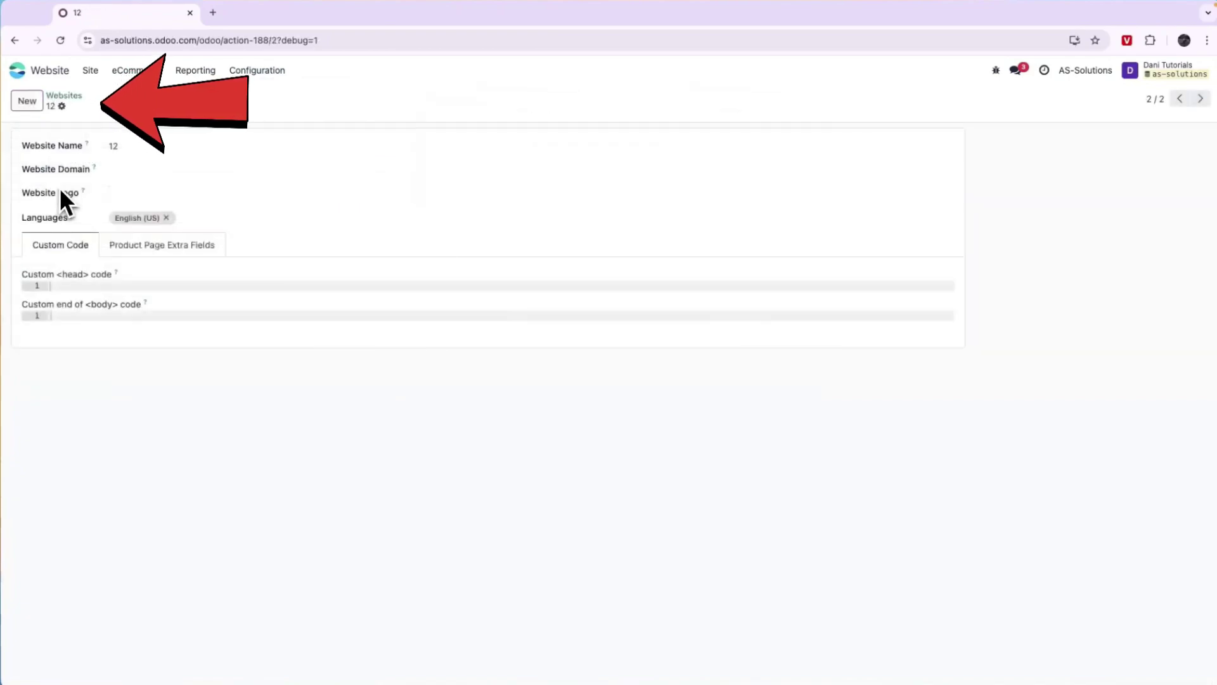
Step: Choose Delete from website 12's gear menu to bring up the confirmation prompt
left_click(62, 105)
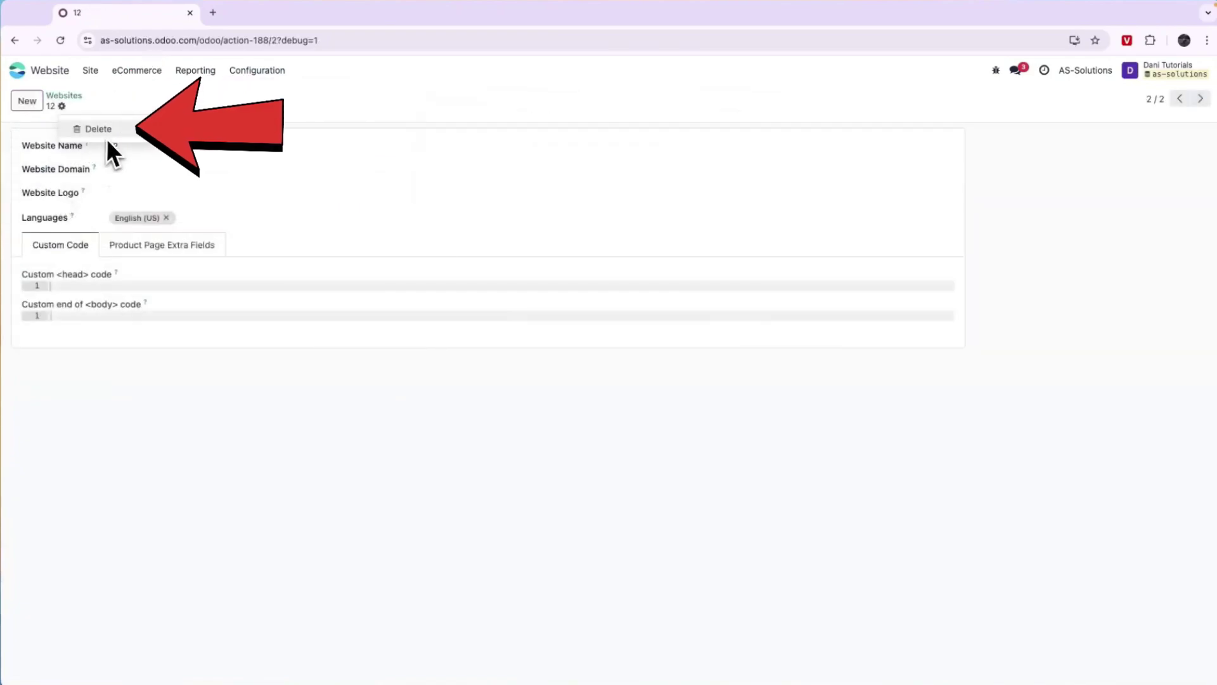
left_click(106, 138)
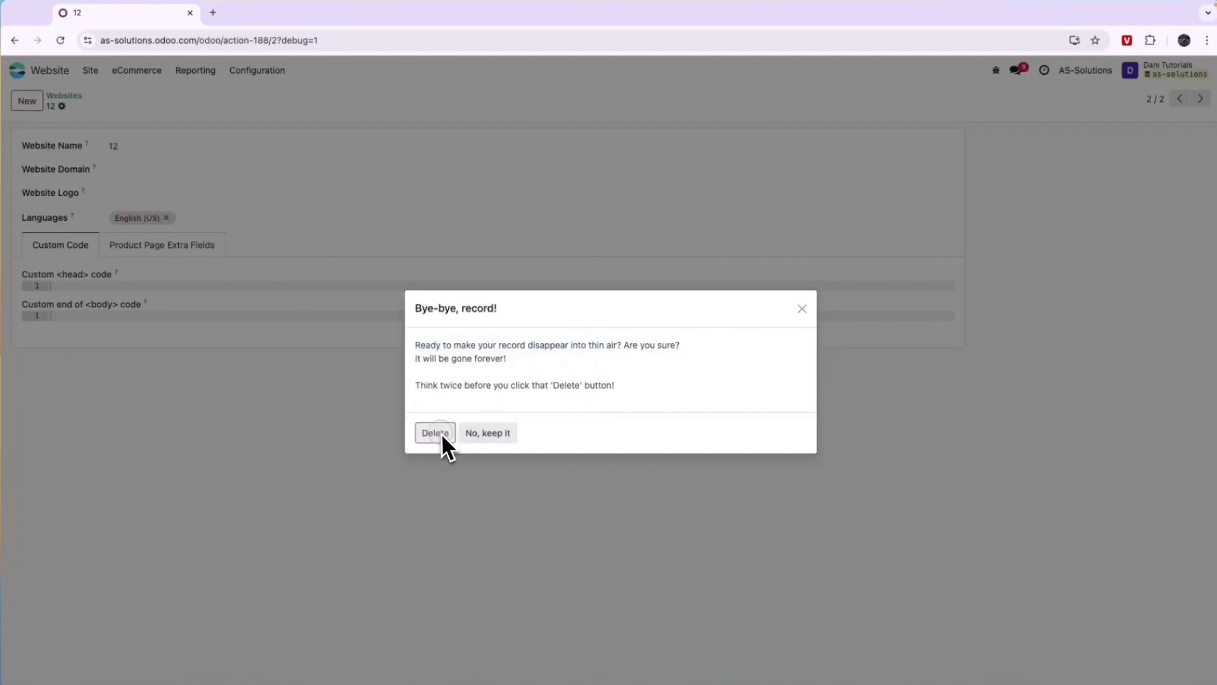